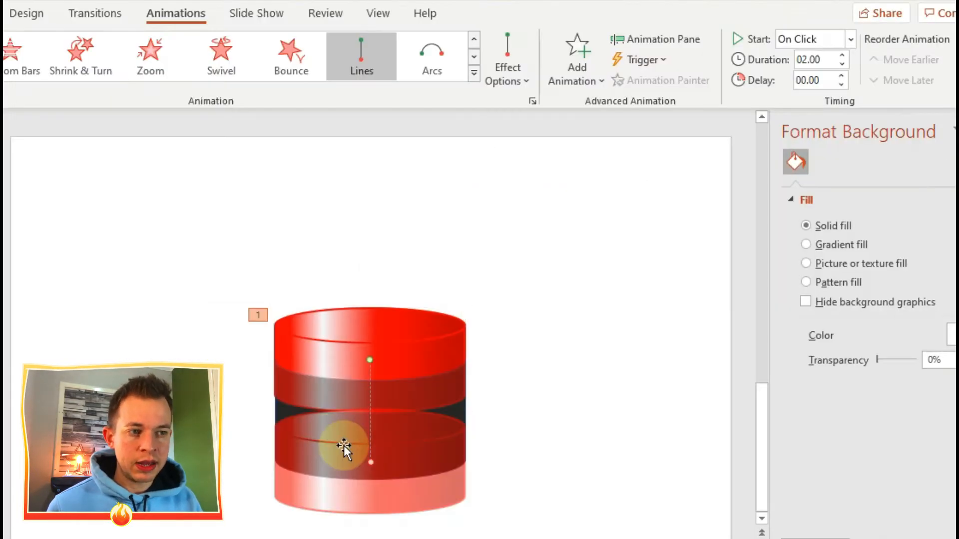
# Step: Shorten the red cylinder's downward motion path so that it ends a short distance below its start point
pyautogui.moveTo(371, 463); pyautogui.dragTo(366, 398)
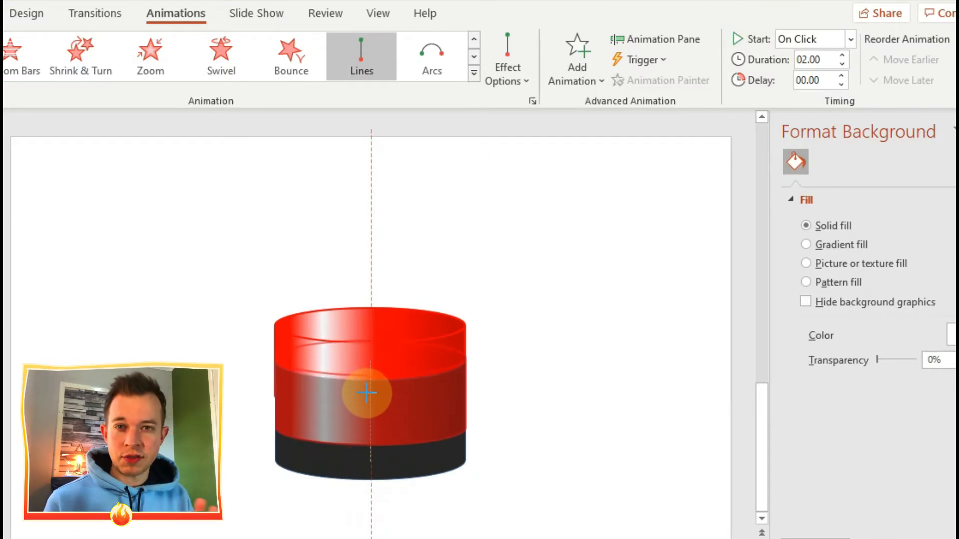
pyautogui.moveTo(366, 392); pyautogui.dragTo(367, 395)
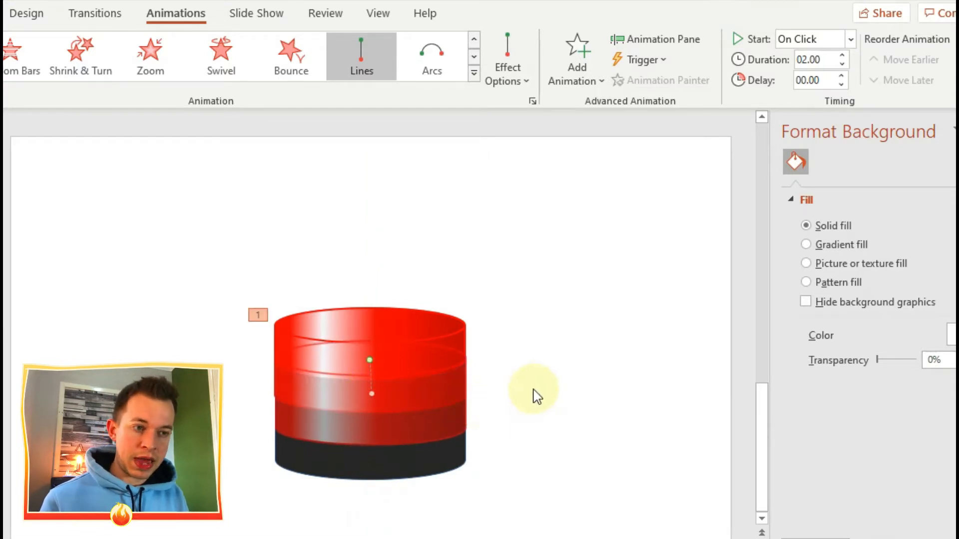
# Step: Enable Rewind when done playing for the cylinder's Down motion path and set its smooth start to 0 sec
pyautogui.click(645, 36)
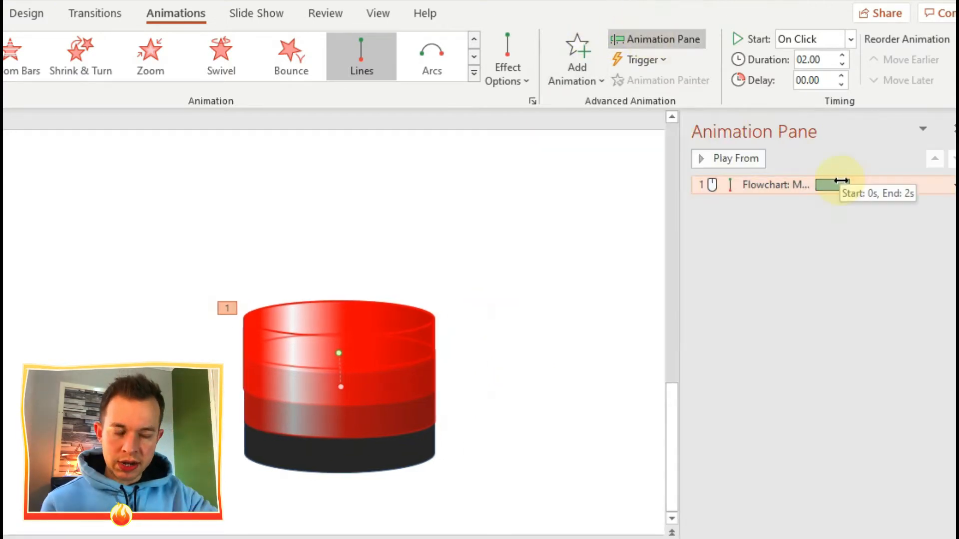
pyautogui.rightClick(841, 181)
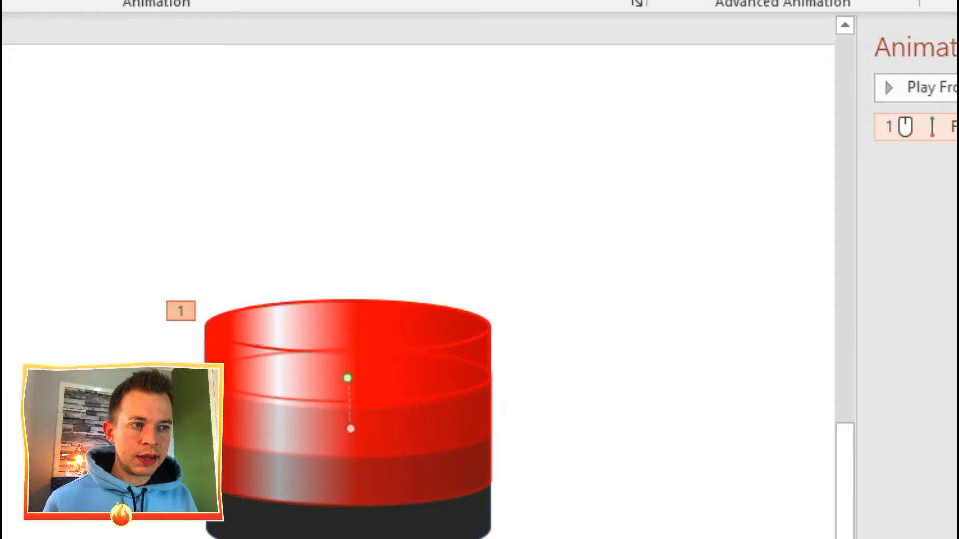
pyautogui.click(956, 226)
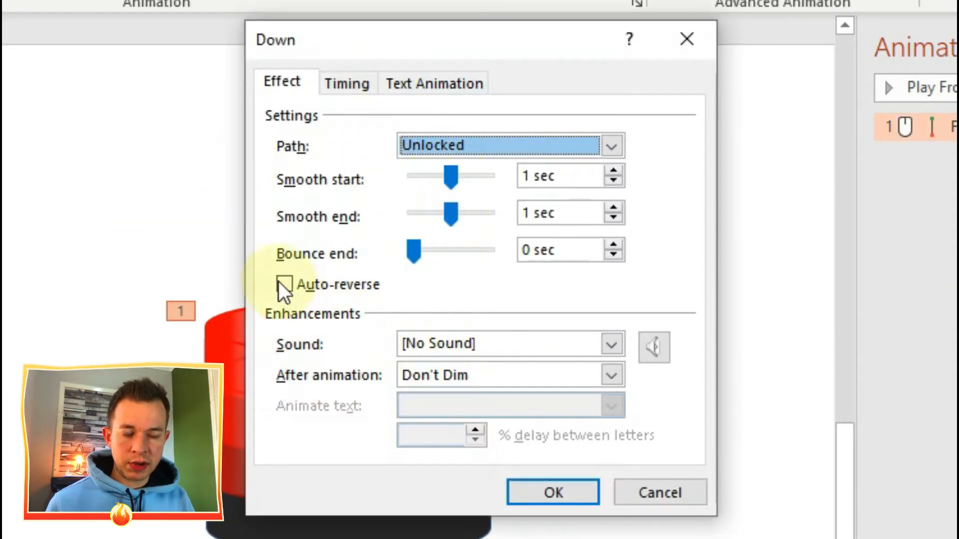
pyautogui.click(351, 83)
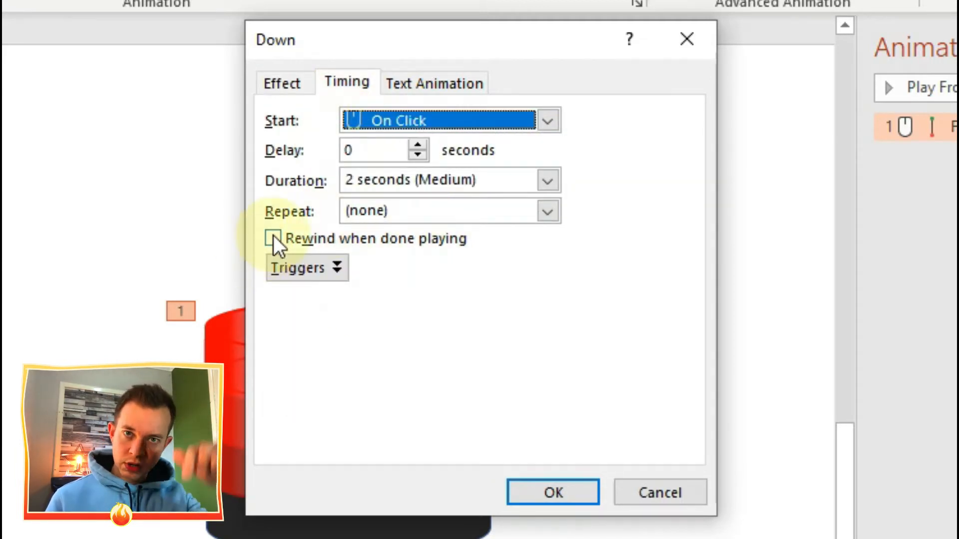
pyautogui.click(273, 239)
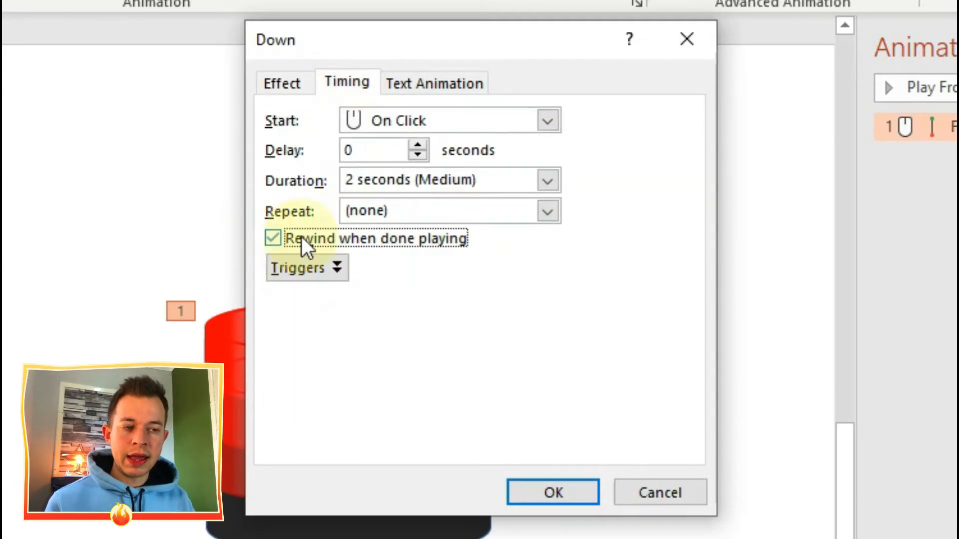
pyautogui.click(281, 84)
pyautogui.moveTo(455, 178); pyautogui.dragTo(386, 177)
# Step: Set the Down effect's duration to 1 seconds (Fast) and trigger it on click of Flowchart: Magnetic Disk 3
pyautogui.click(352, 82)
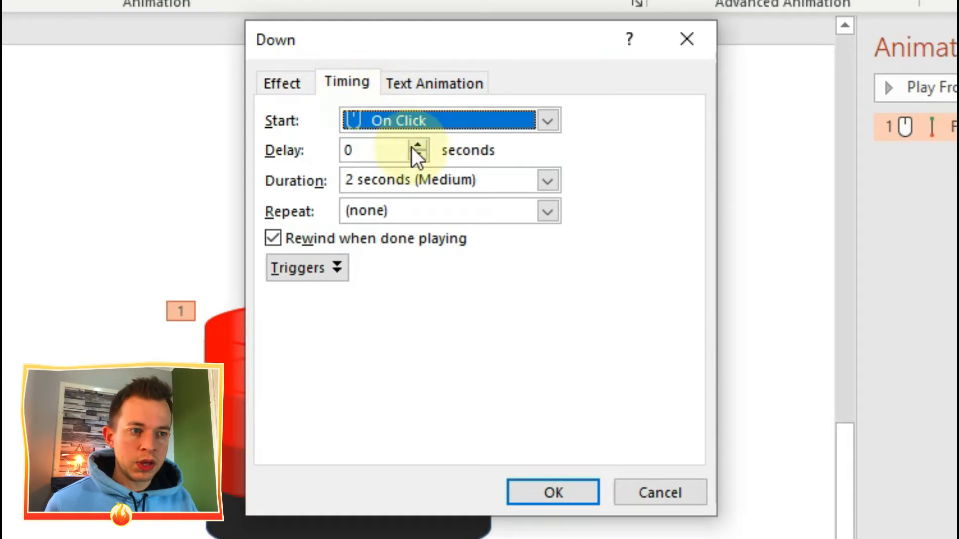
pyautogui.click(557, 183)
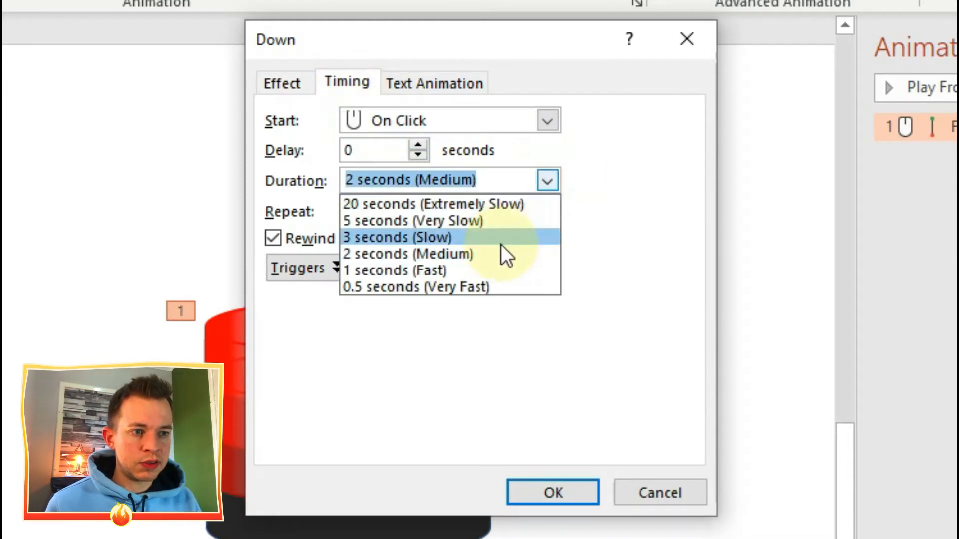
pyautogui.click(499, 269)
pyautogui.click(337, 270)
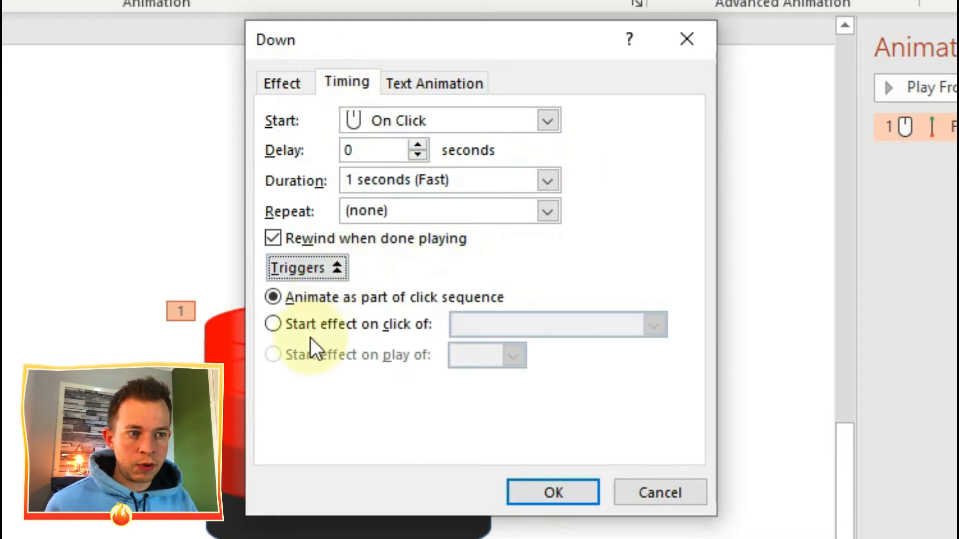
pyautogui.click(278, 327)
pyautogui.click(653, 327)
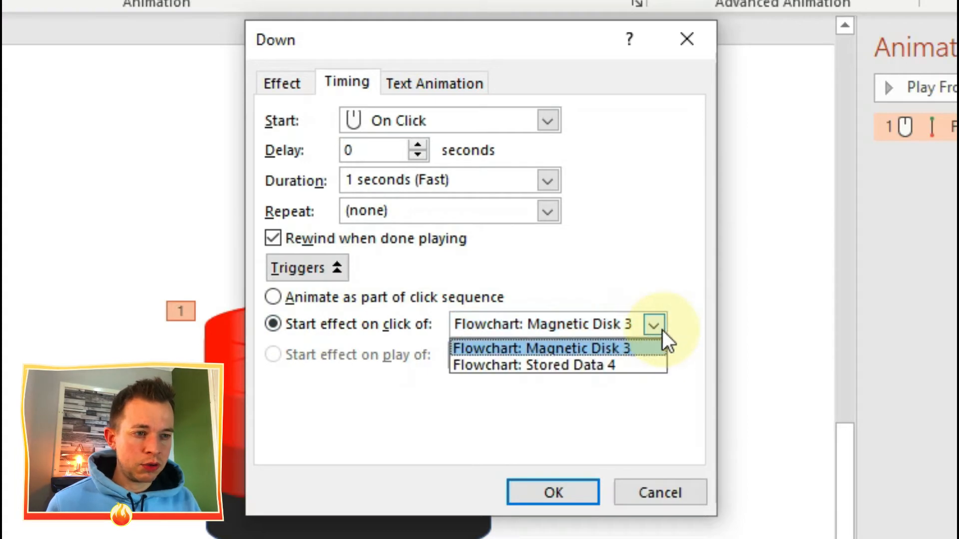
pyautogui.click(633, 347)
pyautogui.click(565, 486)
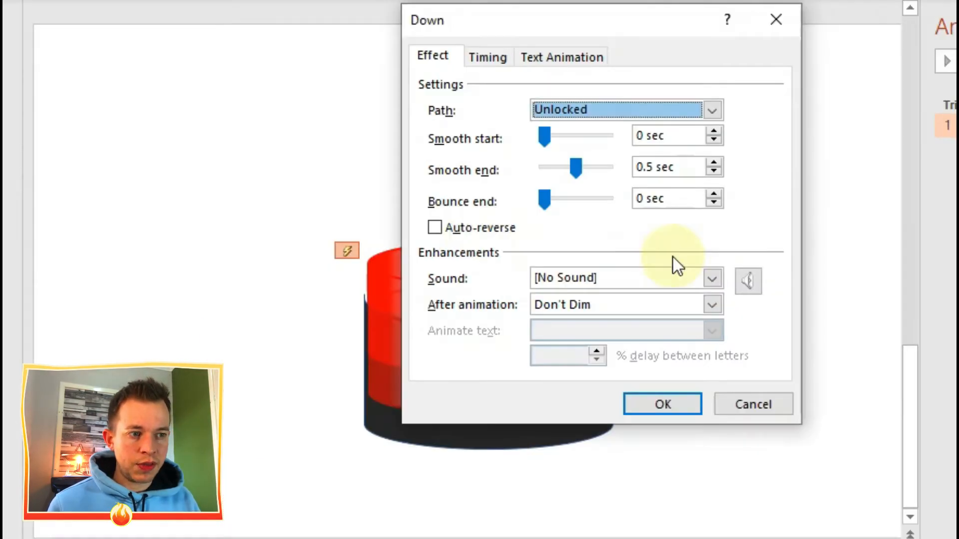
# Step: Turn on auto-reverse for the cylinder's Down motion path
pyautogui.click(433, 227)
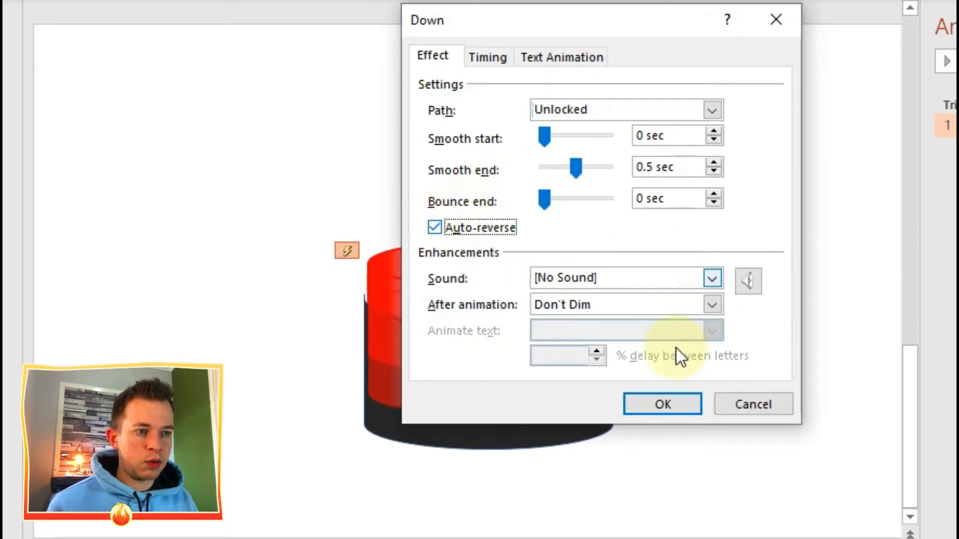
pyautogui.click(670, 401)
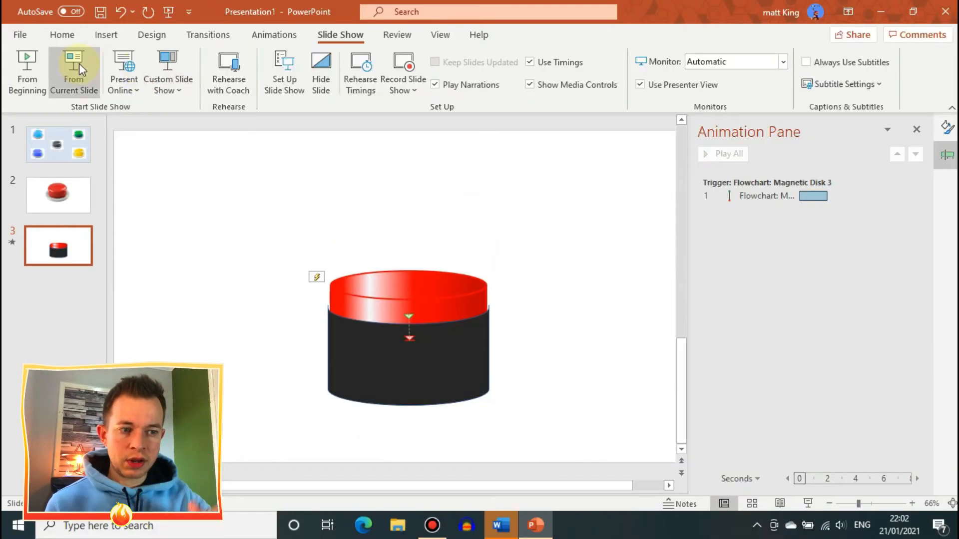
# Step: Play the slide show from the current slide and test the red button's press animation
pyautogui.click(79, 64)
pyautogui.click(541, 268)
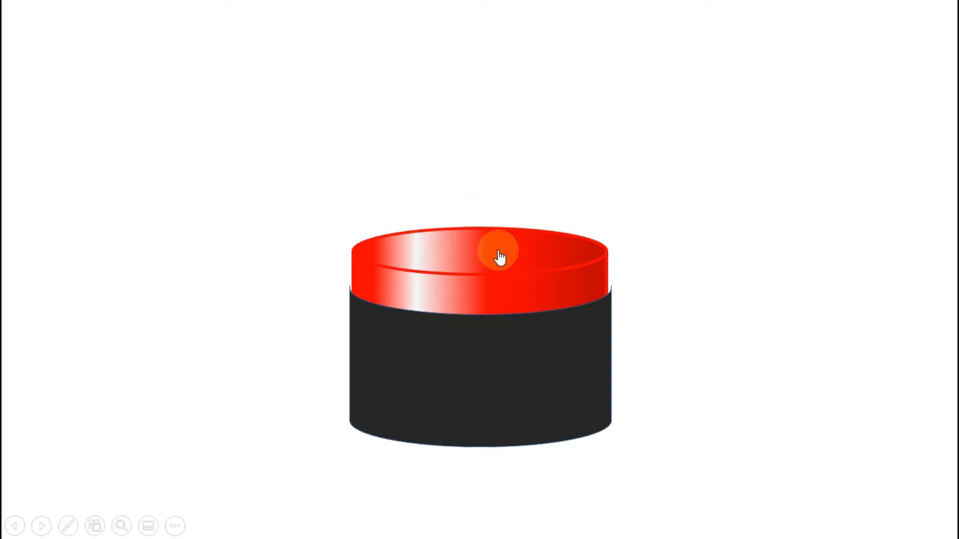
pyautogui.click(500, 258)
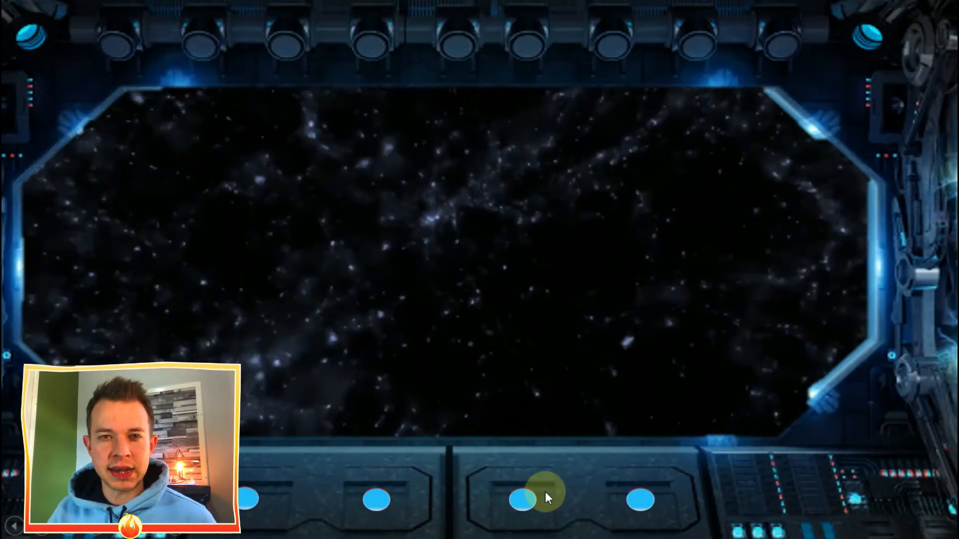
# Step: Test the blue console buttons on the spaceship slide and the large red button in the running slide show
pyautogui.click(523, 500)
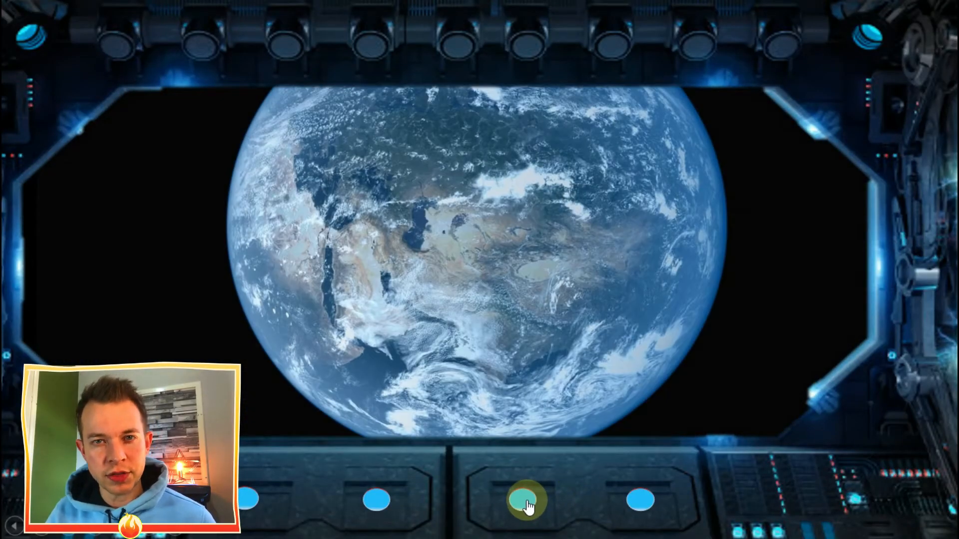
pyautogui.click(377, 500)
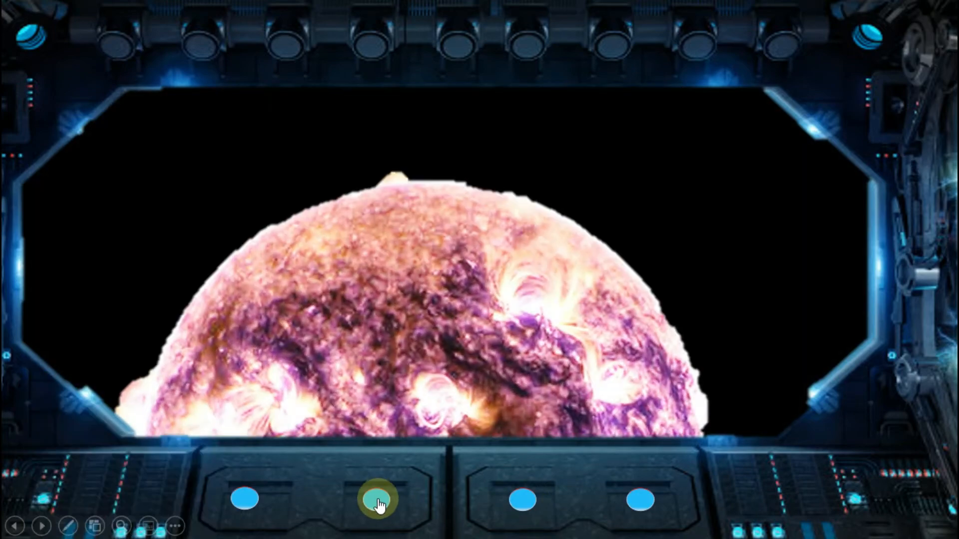
pyautogui.click(509, 145)
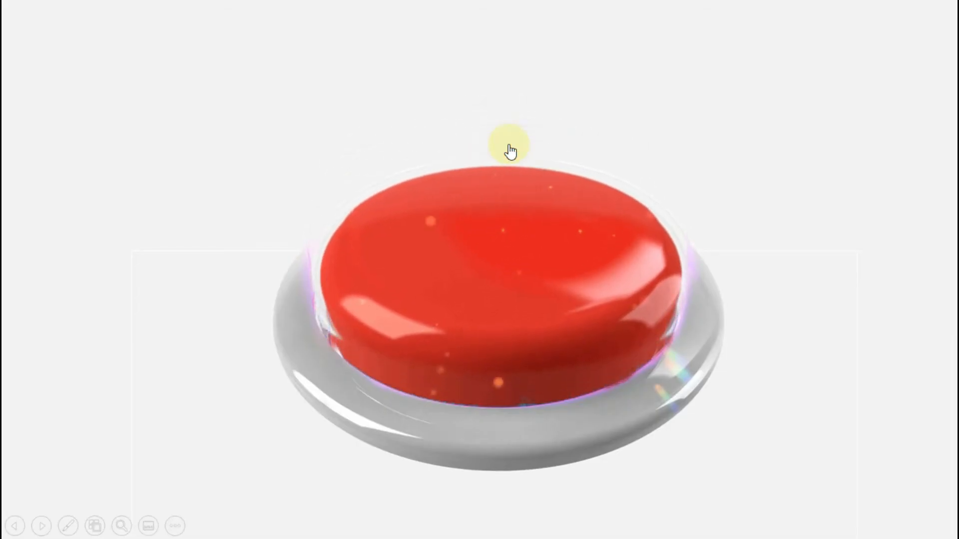
pyautogui.click(510, 151)
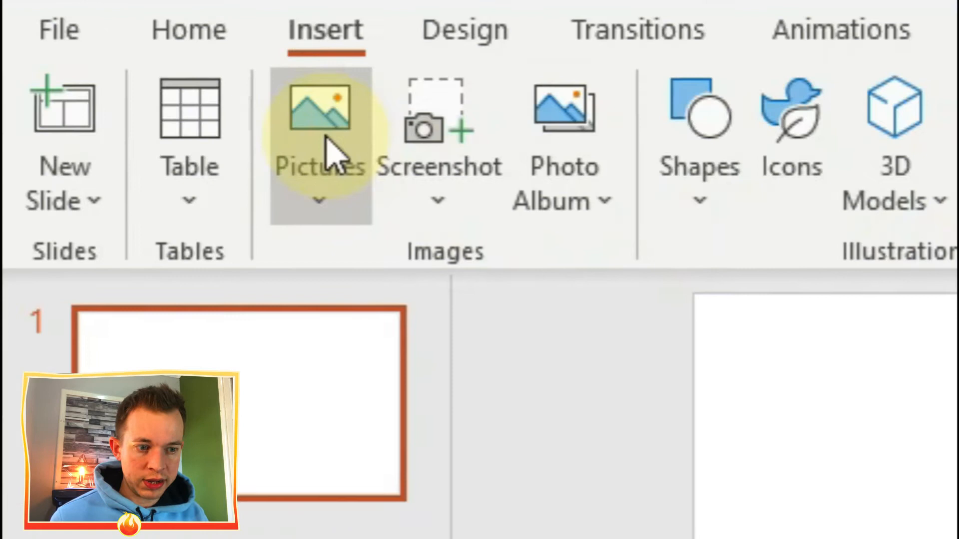
# Step: Search online pictures for "BIG RED JUICY BUTTON" and insert a red button picture on the slide
pyautogui.click(326, 140)
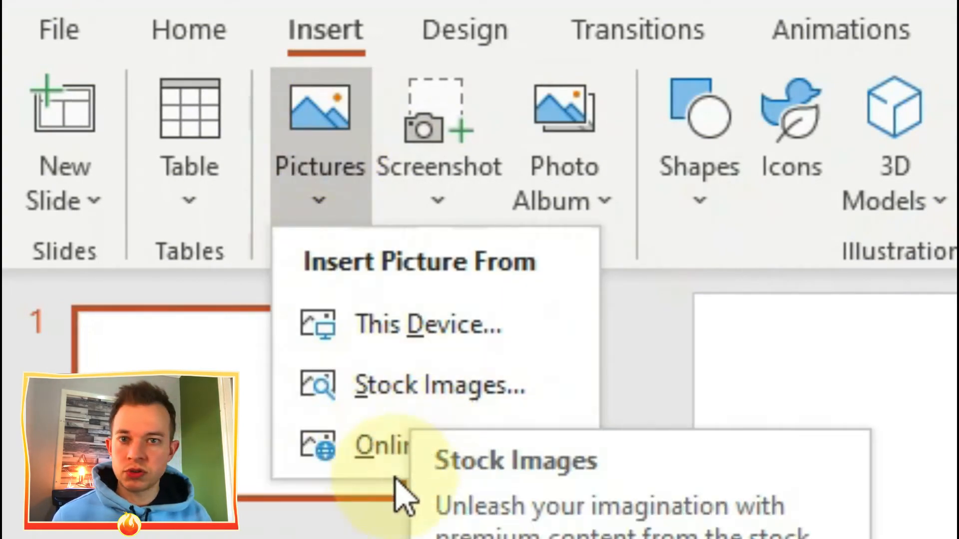
pyautogui.click(394, 447)
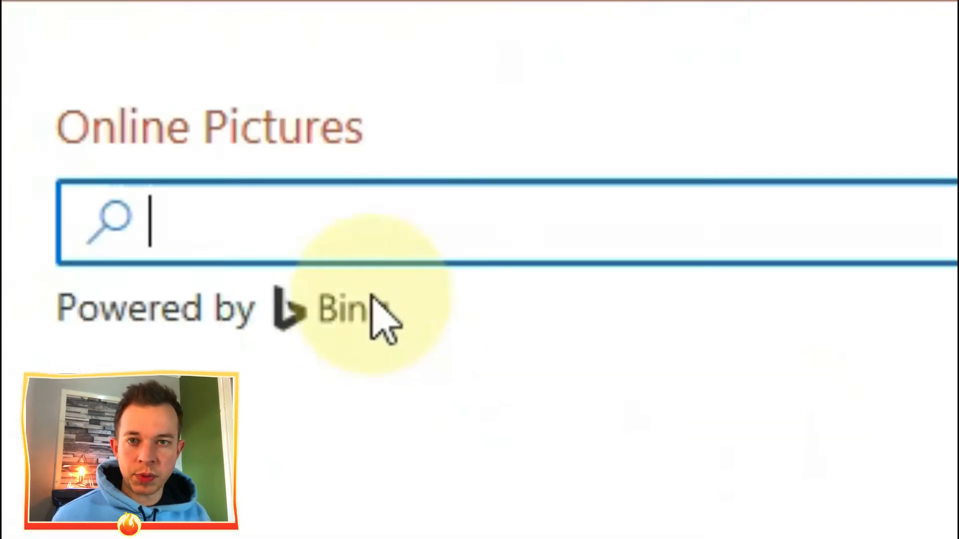
pyautogui.write('BIG RED JUICY BUTTON')
pyautogui.press('Return')
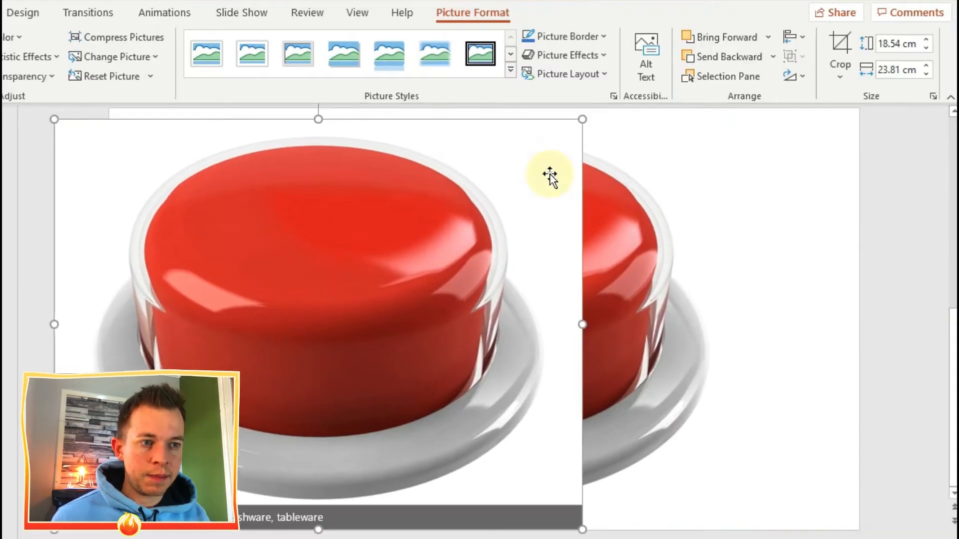
pyautogui.moveTo(321, 276); pyautogui.dragTo(472, 274)
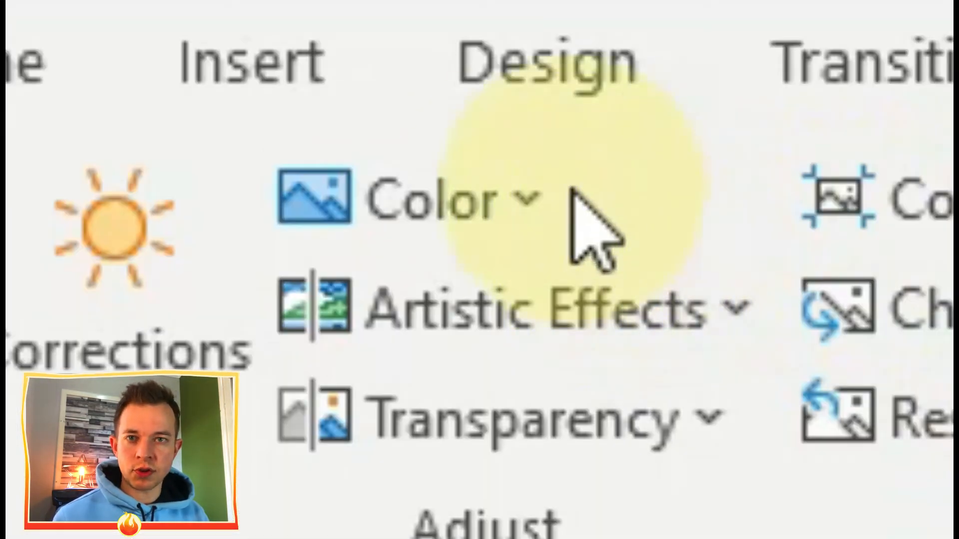
# Step: Make the white background of the red button picture transparent
pyautogui.click(13, 36)
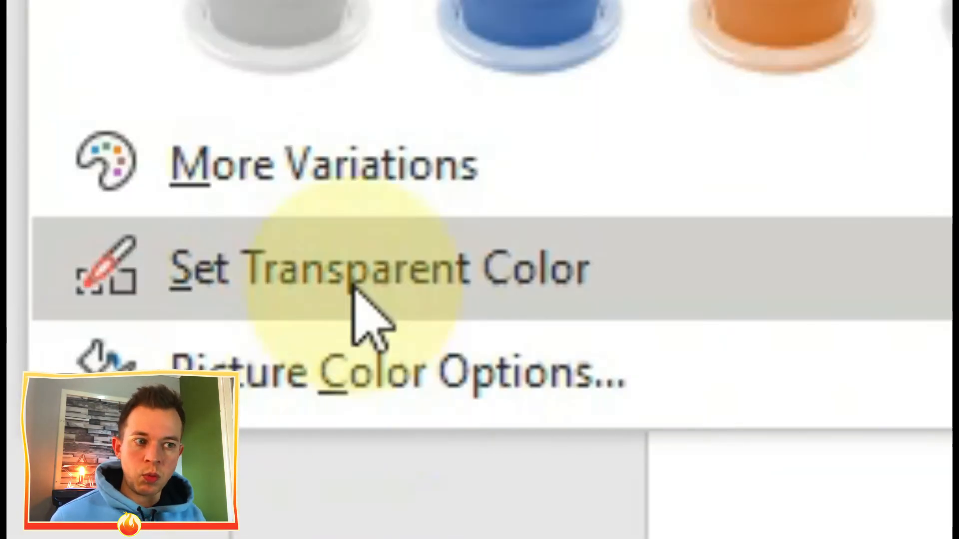
pyautogui.click(355, 293)
pyautogui.click(247, 172)
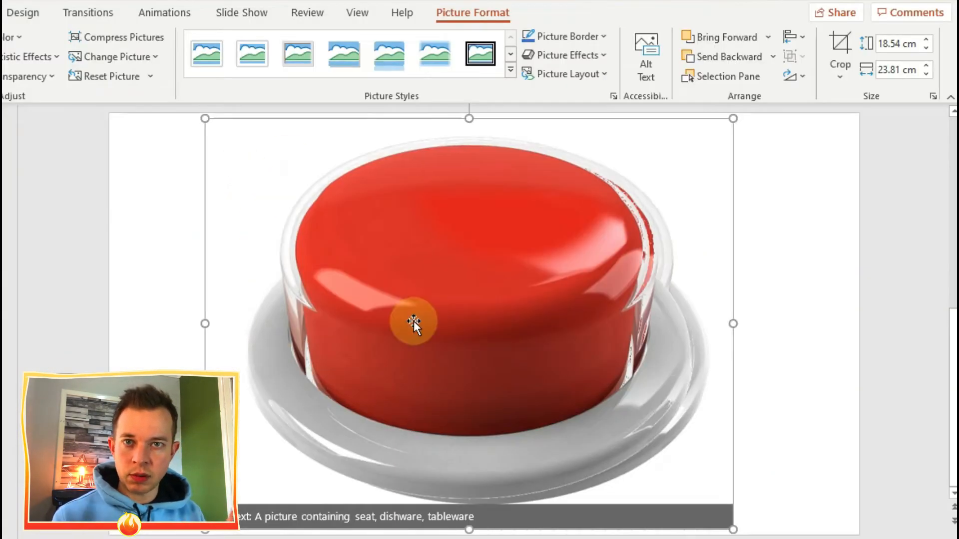
# Step: Duplicate the red button picture, shrink one copy and move it aside at the slide's left edge
pyautogui.moveTo(437, 307); pyautogui.dragTo(346, 315)
pyautogui.moveTo(644, 123); pyautogui.dragTo(405, 322)
pyautogui.moveTo(273, 390); pyautogui.dragTo(127, 355)
# Step: Start background removal on the large button picture and mark the missing parts of the grey base ring as areas to keep
pyautogui.click(508, 308)
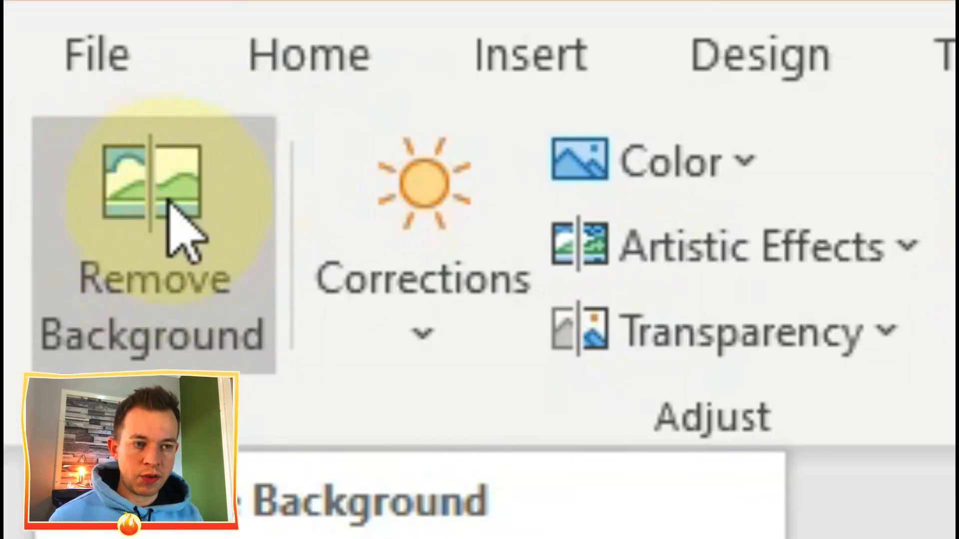
pyautogui.click(169, 201)
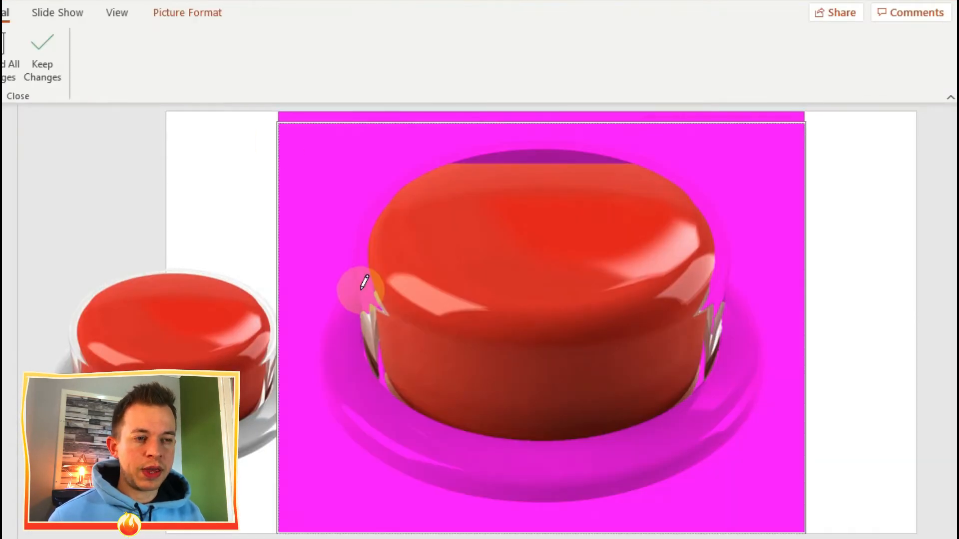
pyautogui.moveTo(365, 283)
pyautogui.mouseDown()
pyautogui.moveTo(743, 304)
pyautogui.moveTo(349, 310)
pyautogui.moveTo(437, 452)
pyautogui.moveTo(746, 313)
pyautogui.moveTo(733, 299)
pyautogui.mouseUp()
pyautogui.click(741, 401)
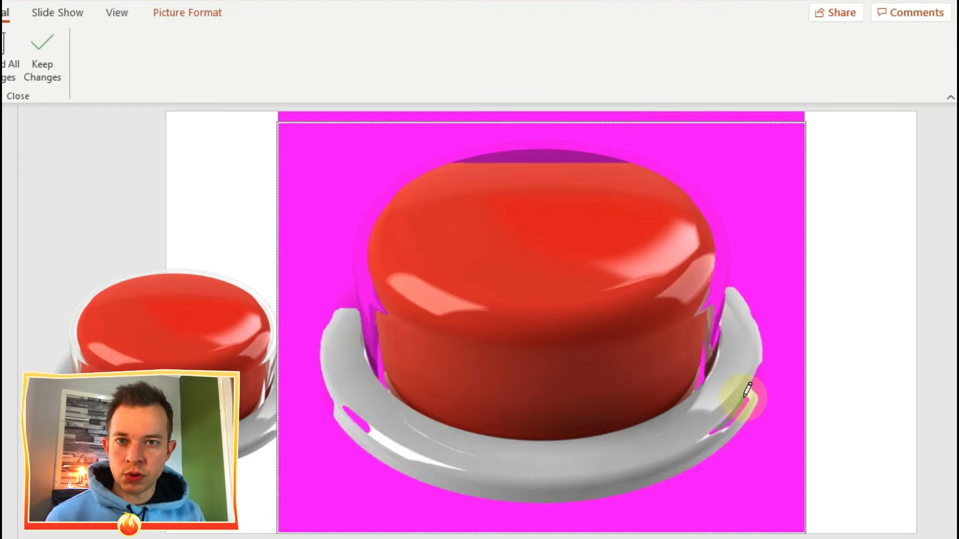
pyautogui.click(555, 497)
pyautogui.moveTo(331, 402); pyautogui.dragTo(327, 390)
pyautogui.click(765, 357)
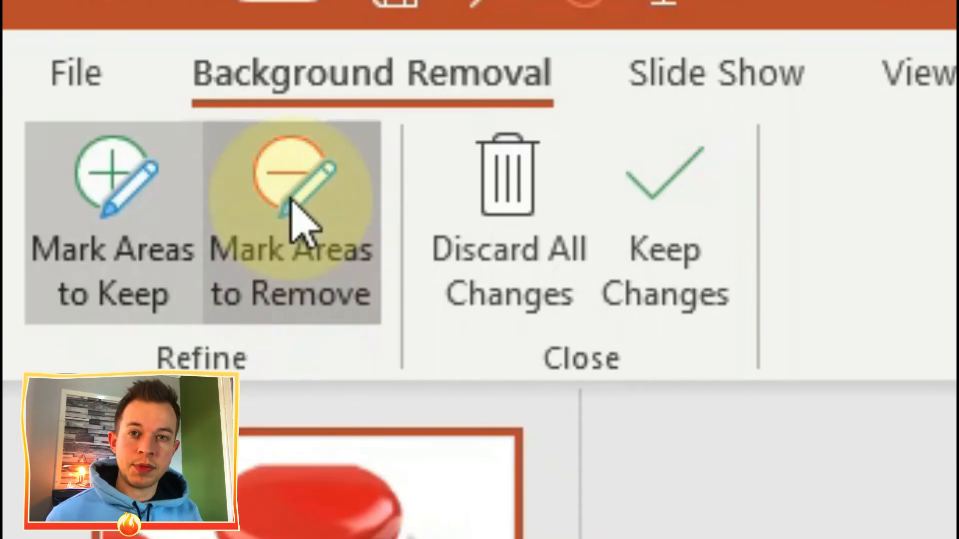
# Step: Mark the red button body as an area to remove and keep the changes, leaving only the grey base
pyautogui.click(292, 203)
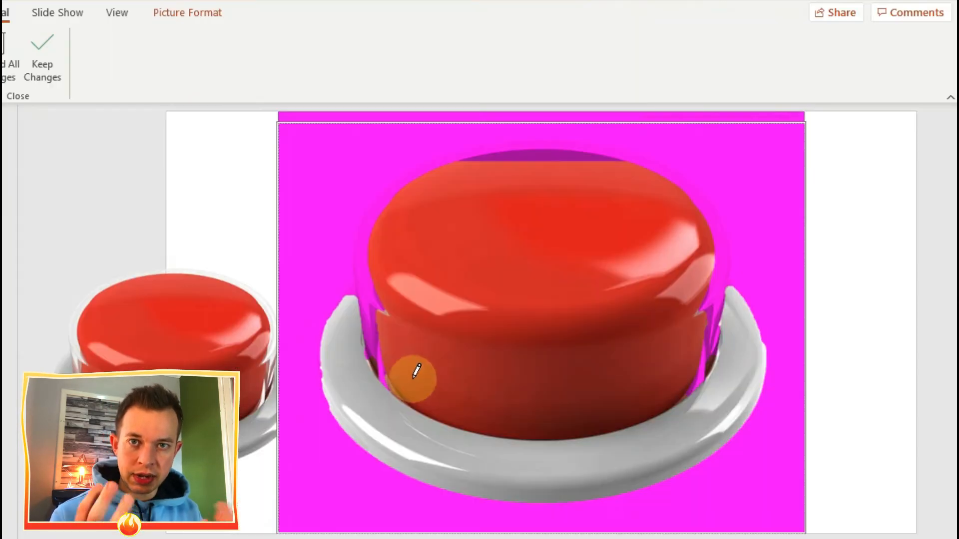
pyautogui.moveTo(412, 376)
pyautogui.mouseDown()
pyautogui.moveTo(694, 348)
pyautogui.moveTo(398, 253)
pyautogui.moveTo(508, 265)
pyautogui.moveTo(492, 280)
pyautogui.mouseUp()
pyautogui.click(30, 65)
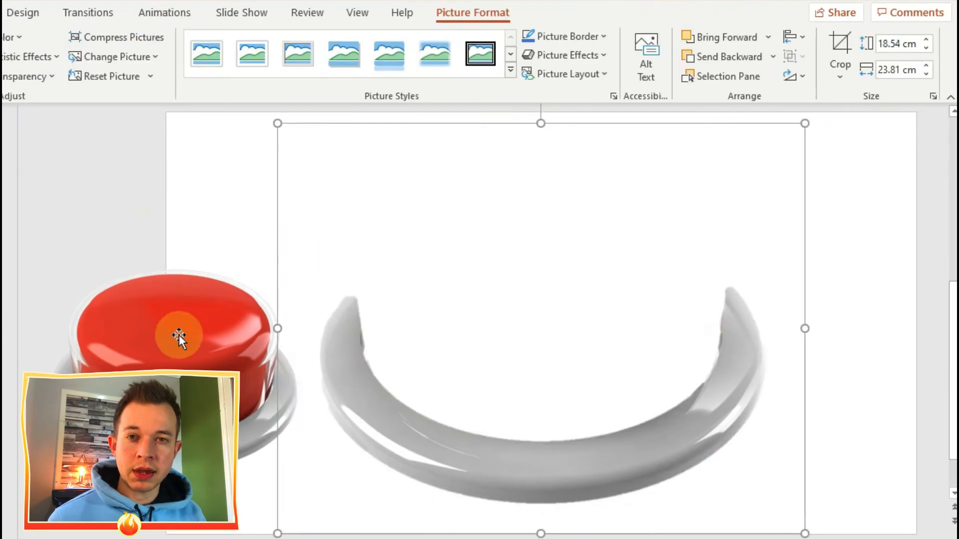
# Step: Move the small red button copy over the grey base, enlarge it and align it with the base
pyautogui.moveTo(179, 334); pyautogui.dragTo(431, 322)
pyautogui.moveTo(350, 380); pyautogui.dragTo(255, 453)
pyautogui.moveTo(618, 455); pyautogui.dragTo(734, 534)
pyautogui.moveTo(557, 426); pyautogui.dragTo(537, 388)
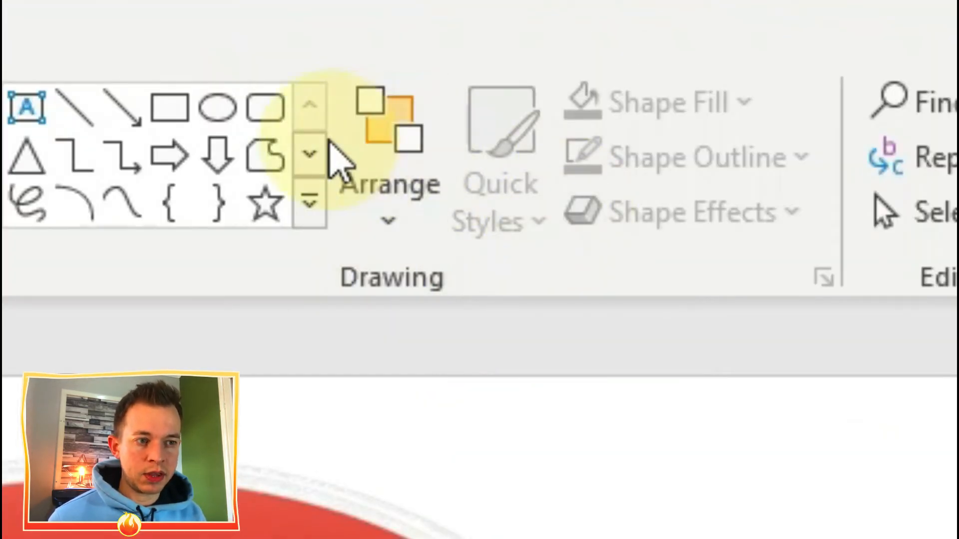
# Step: Show the list of slide objects and rename the two pictures BUTTON and BASE
pyautogui.click(389, 167)
pyautogui.click(439, 364)
pyautogui.doubleClick(289, 306)
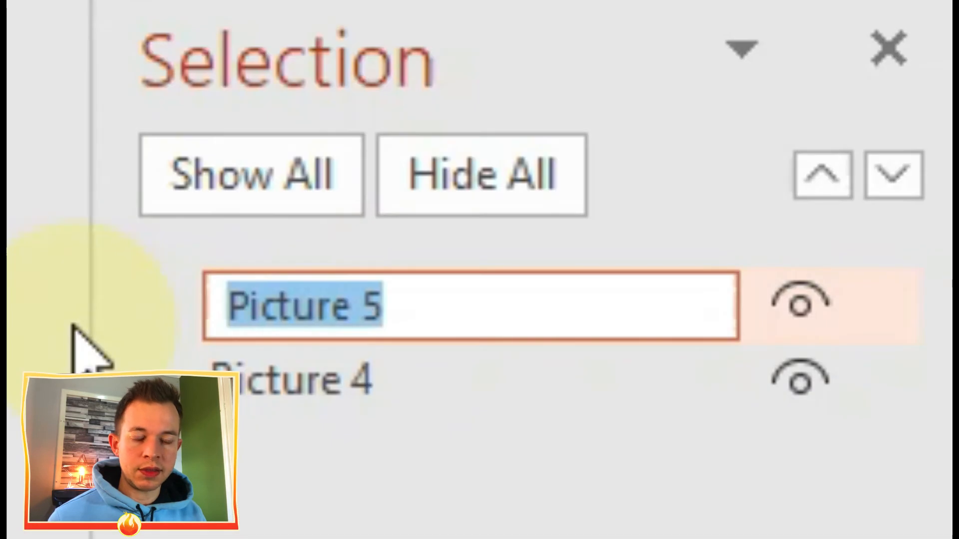
pyautogui.write('BUT')
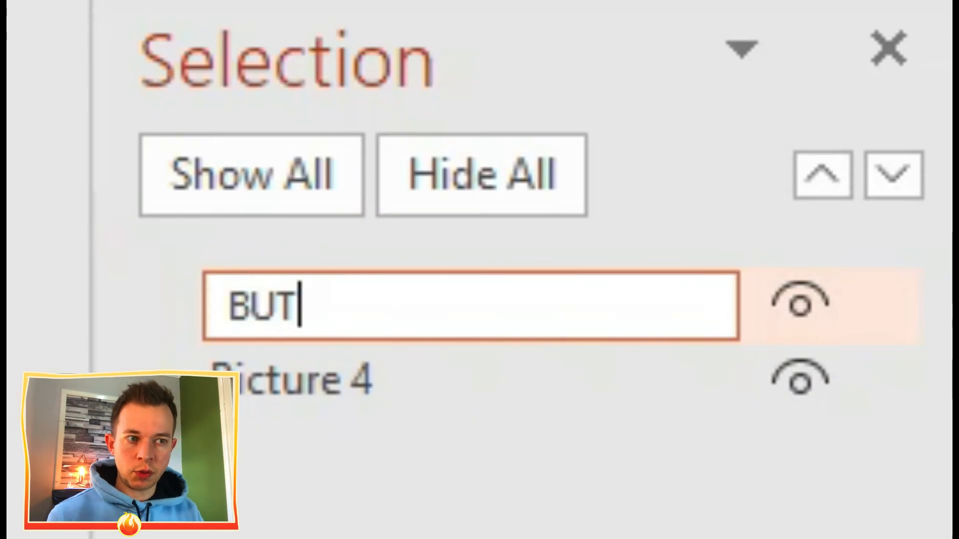
pyautogui.write('TON')
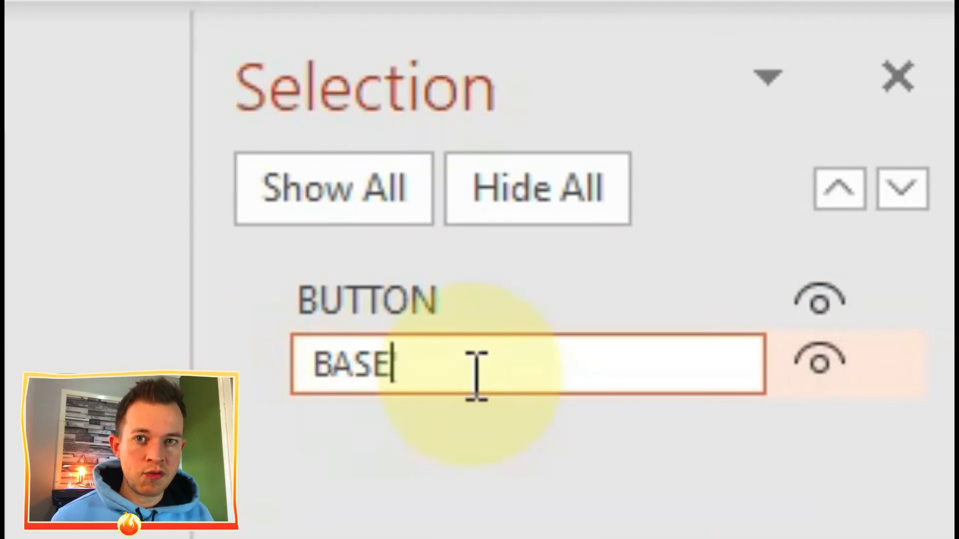
pyautogui.press('Return')
# Step: Move BASE in front of BUTTON in the layer order and select the BUTTON picture
pyautogui.moveTo(391, 368); pyautogui.dragTo(397, 288)
pyautogui.click(386, 360)
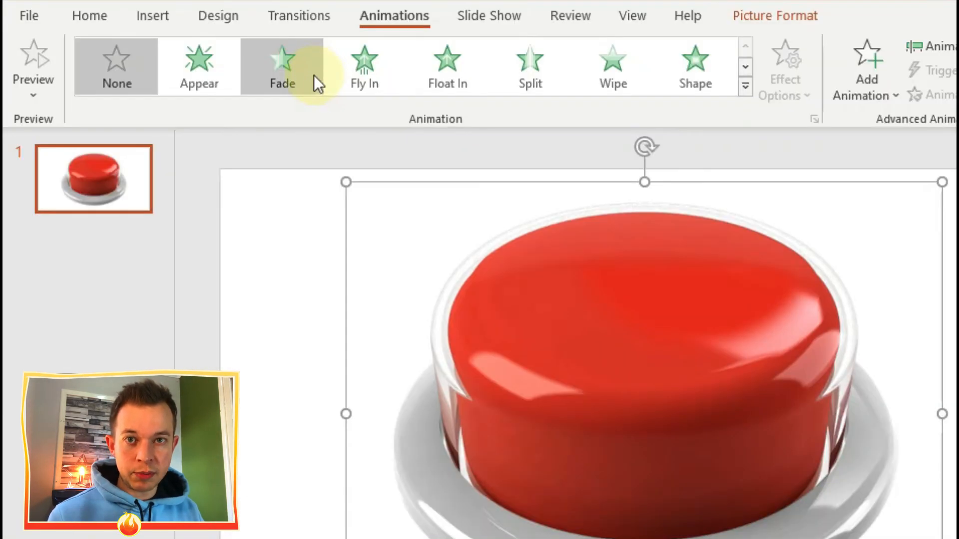
# Step: Add a downward Lines motion path to the BUTTON picture and preview it with the animation list shown
pyautogui.click(747, 86)
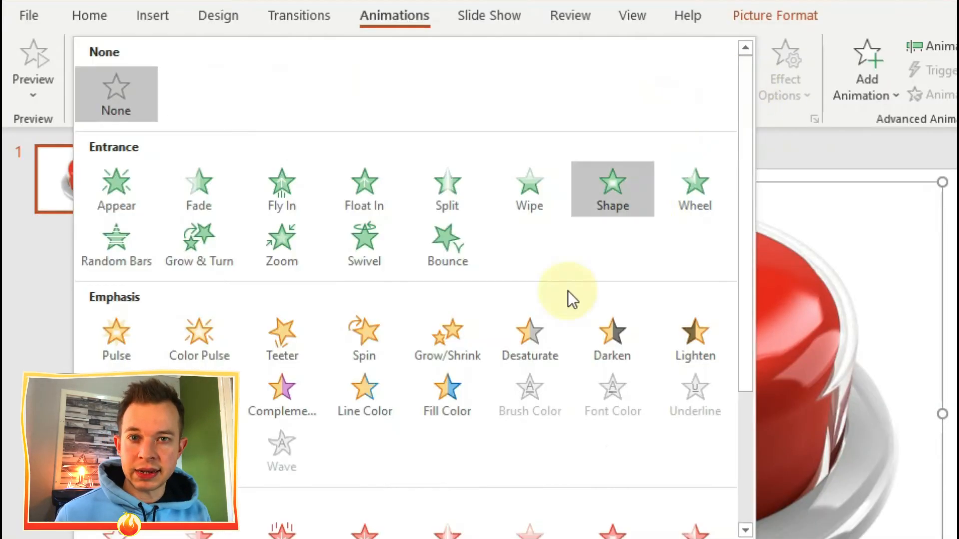
pyautogui.scroll(-3, 402, 312)
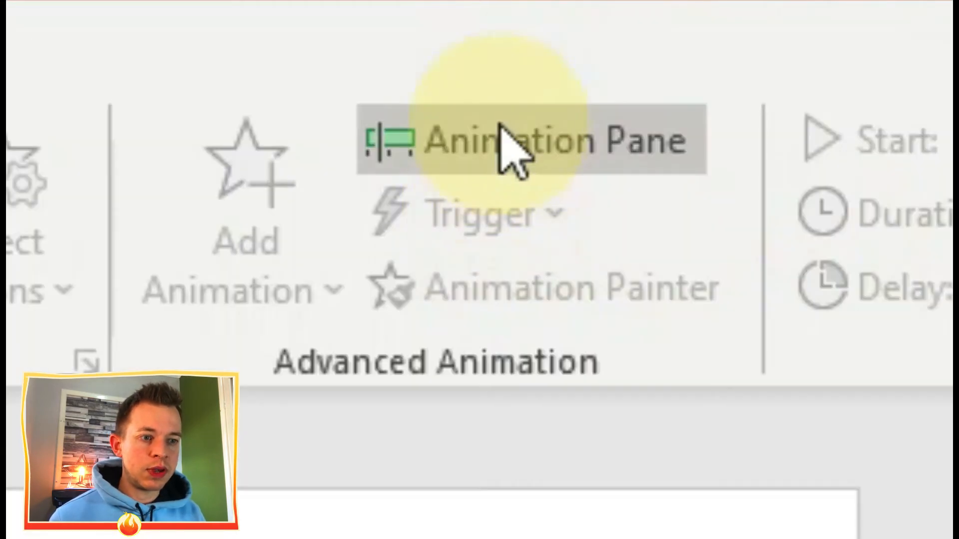
pyautogui.click(942, 46)
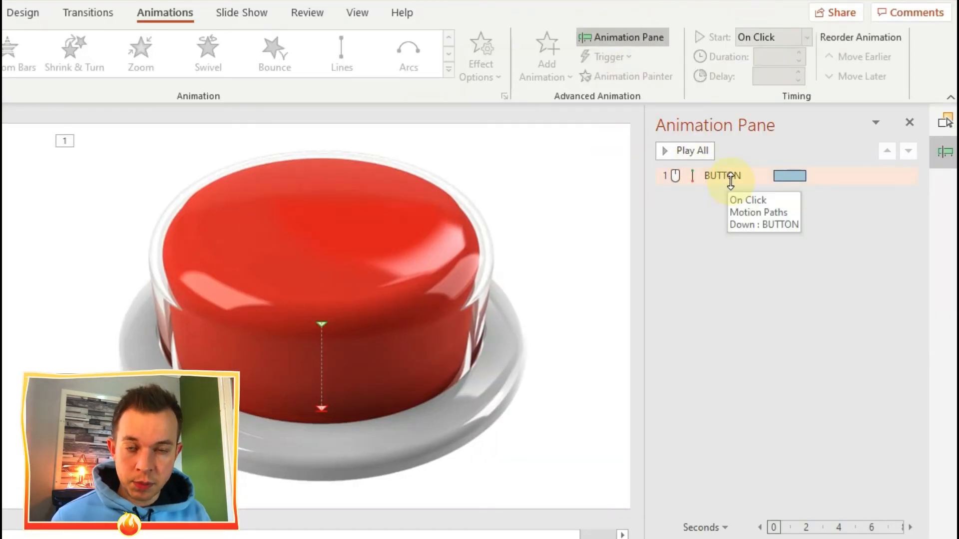
pyautogui.click(696, 152)
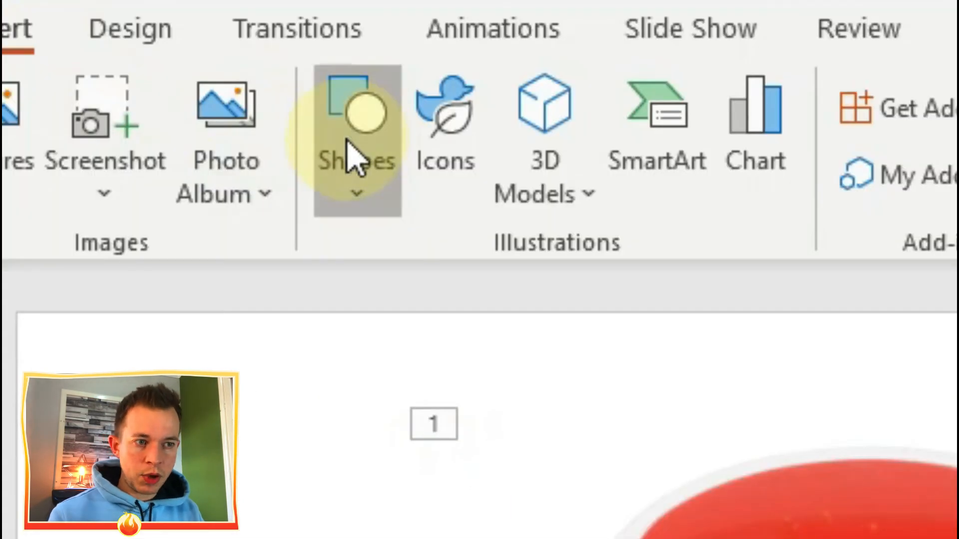
# Step: Draw a freeform shape about 15.9 cm wide and 11.7 cm high covering the area around and below the base's front rim
pyautogui.click(353, 155)
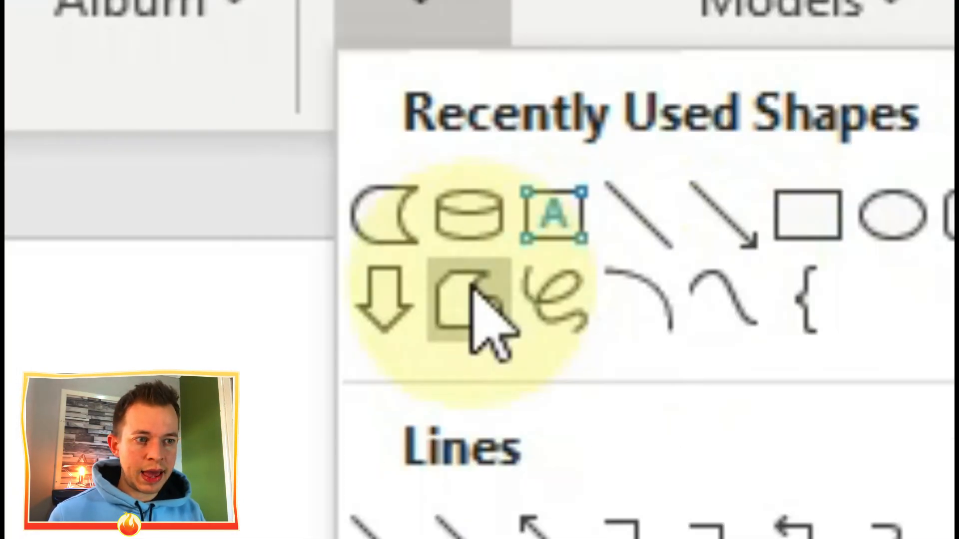
pyautogui.click(381, 343)
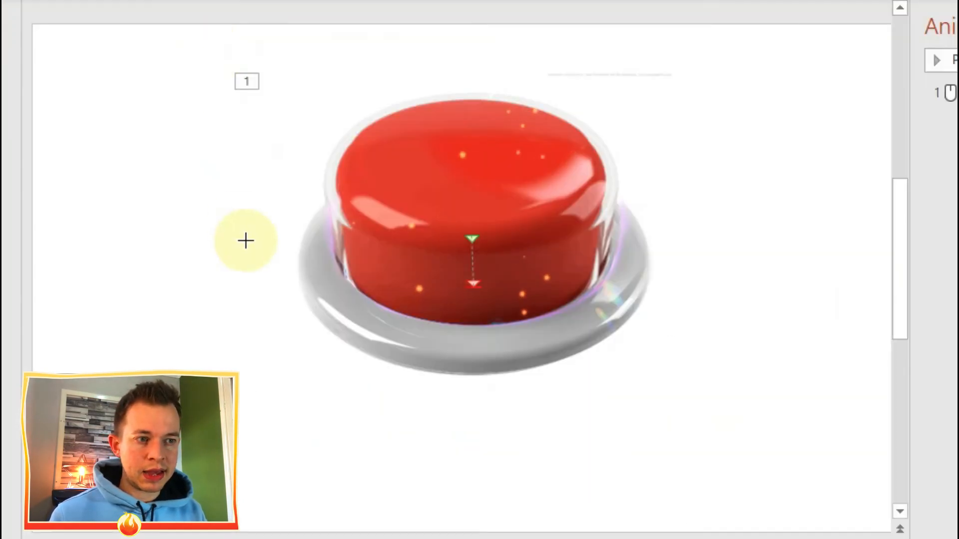
pyautogui.rightClick(281, 501)
pyautogui.moveTo(276, 487)
pyautogui.mouseDown()
pyautogui.moveTo(277, 246)
pyautogui.moveTo(318, 236)
pyautogui.moveTo(317, 285)
pyautogui.moveTo(424, 336)
pyautogui.moveTo(550, 336)
pyautogui.moveTo(599, 311)
pyautogui.moveTo(631, 240)
pyautogui.moveTo(680, 224)
pyautogui.moveTo(691, 525)
pyautogui.moveTo(274, 515)
pyautogui.moveTo(274, 488)
pyautogui.mouseUp()
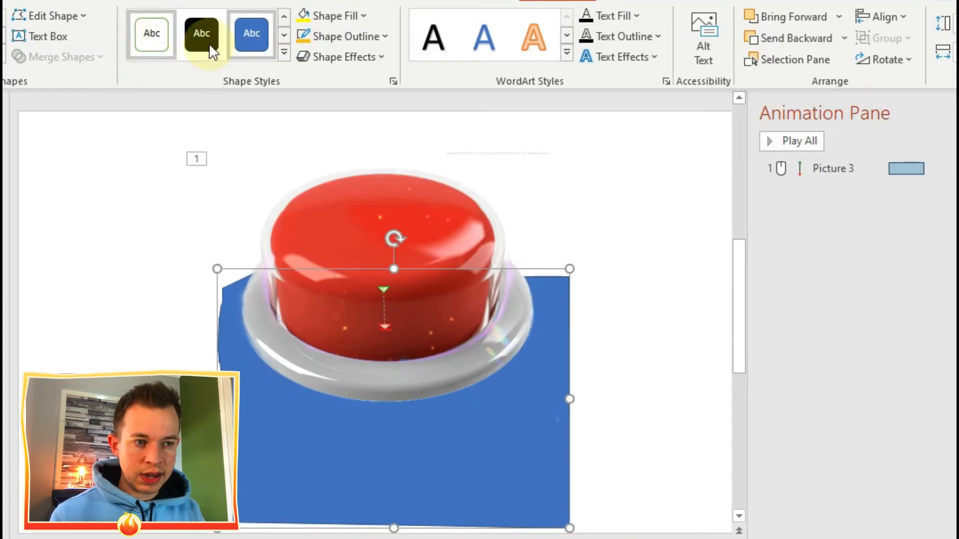
# Step: Set both the fill and the outline of the freeform shape to white
pyautogui.click(338, 16)
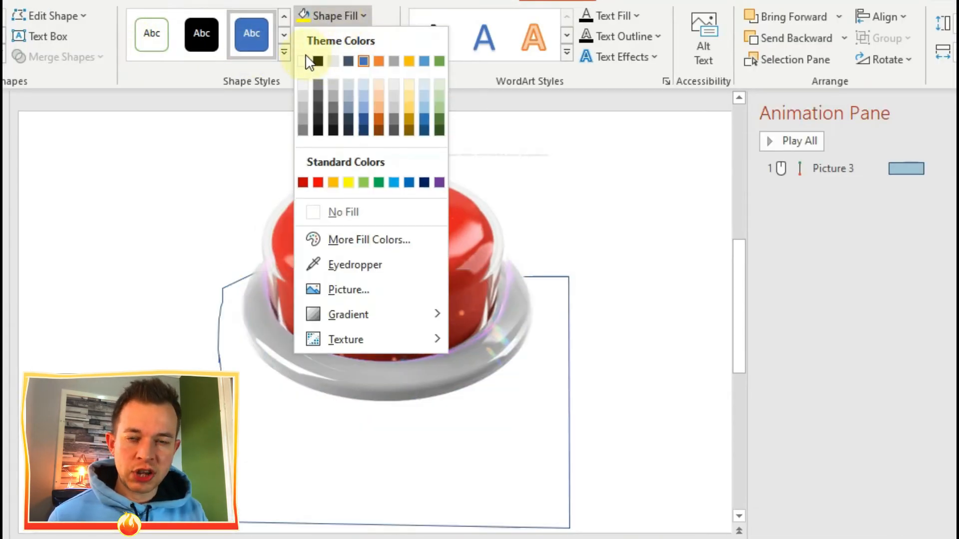
pyautogui.click(310, 60)
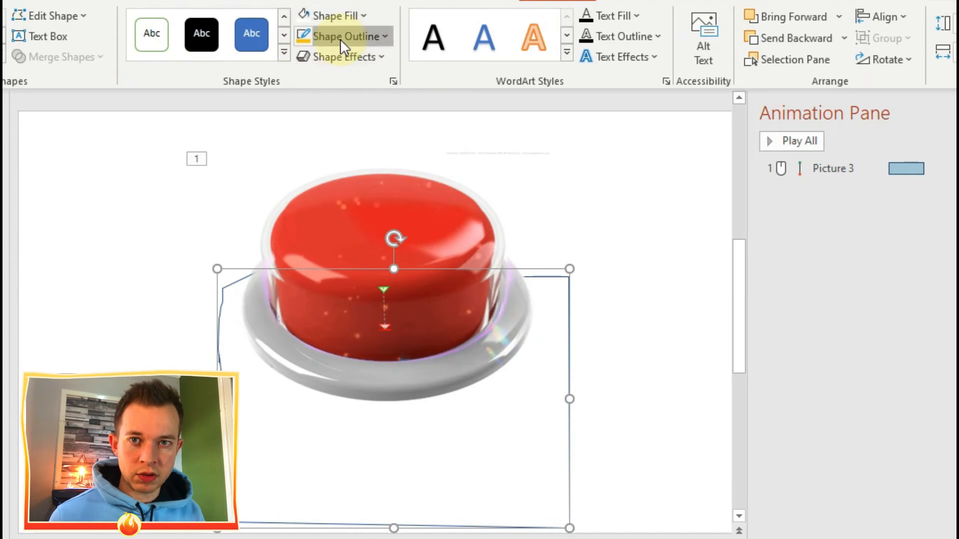
pyautogui.click(340, 39)
pyautogui.click(303, 81)
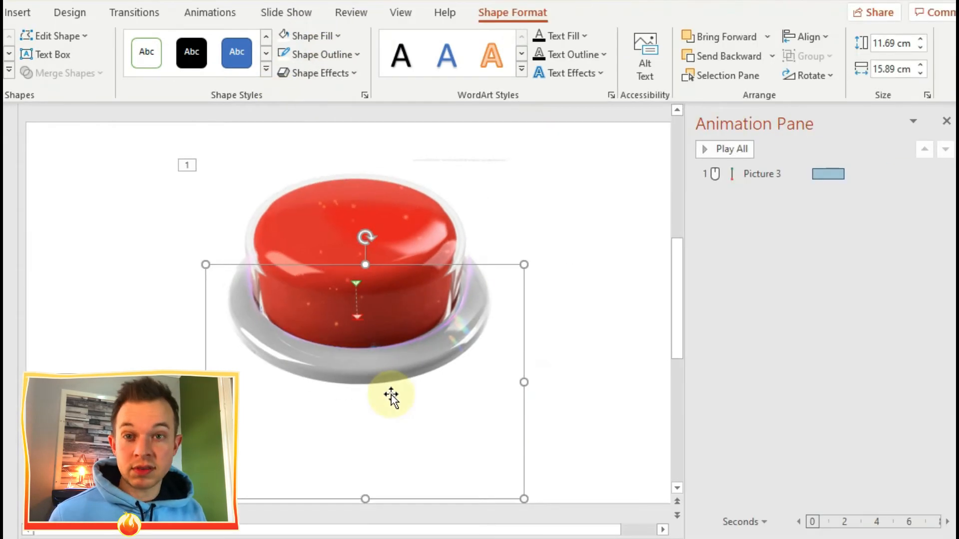
# Step: Group the white freeform shape with the grey base picture
pyautogui.keyDown('shift'); pyautogui.click(405, 359); pyautogui.keyUp('shift')
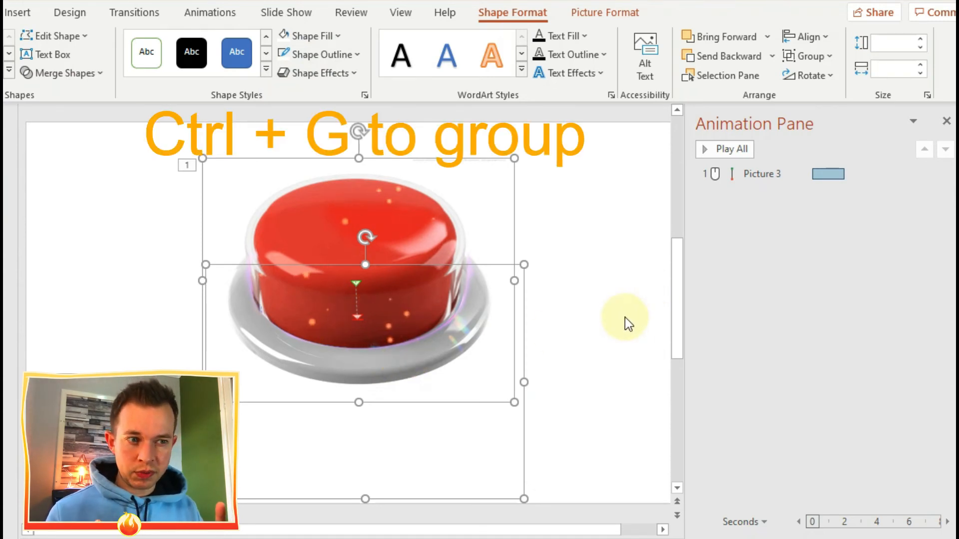
pyautogui.hotkey('ctrl', 'g')
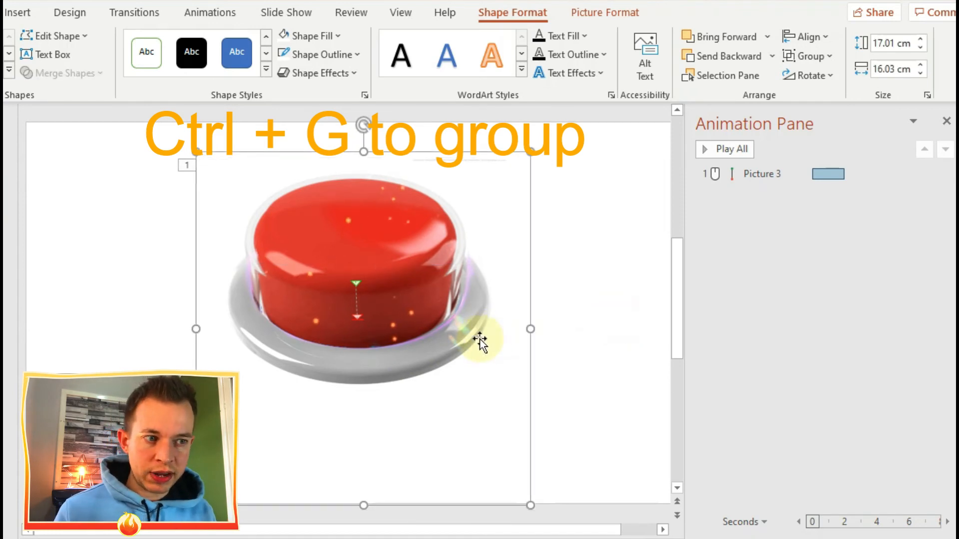
pyautogui.moveTo(471, 338)
pyautogui.mouseDown()
pyautogui.moveTo(496, 336)
pyautogui.moveTo(456, 291)
pyautogui.moveTo(416, 326)
pyautogui.moveTo(469, 336)
pyautogui.mouseUp()
# Step: Copy the grouped base and paste it onto the slide as a picture
pyautogui.rightClick(557, 412)
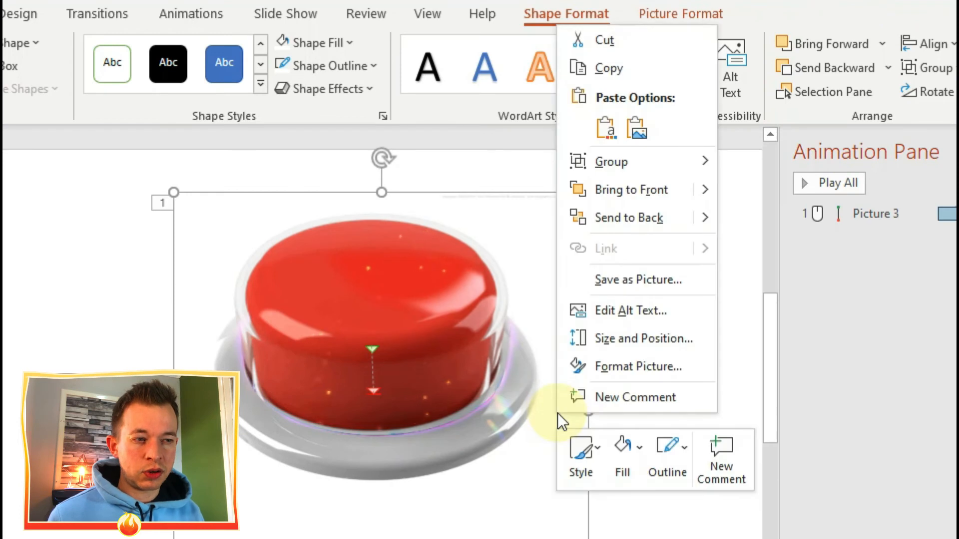
pyautogui.click(617, 71)
pyautogui.rightClick(657, 371)
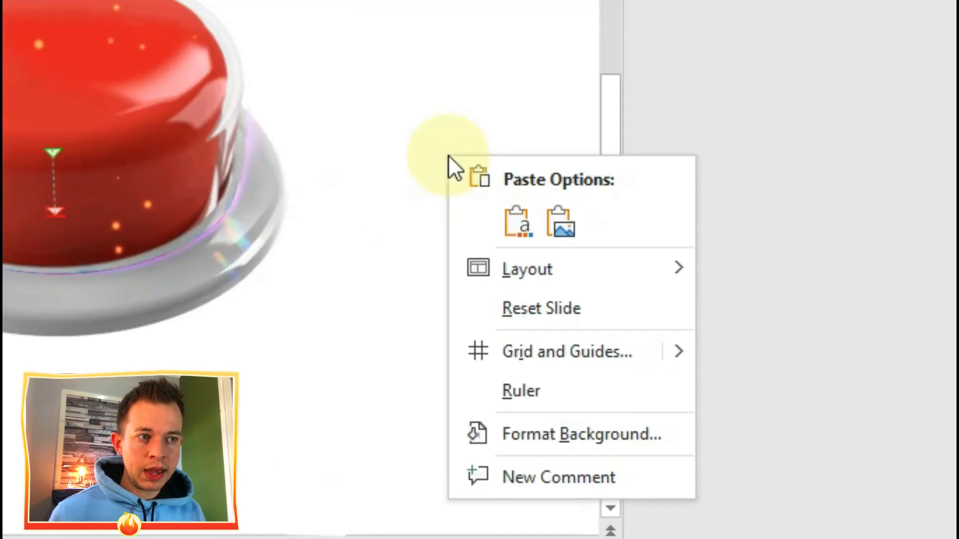
pyautogui.click(742, 412)
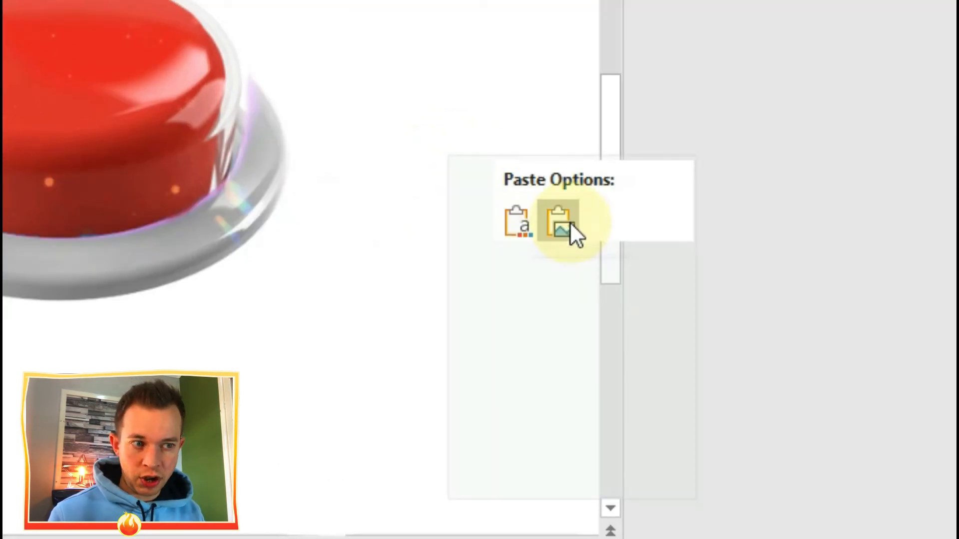
pyautogui.click(570, 222)
# Step: Delete the original base group and align the pasted base picture around the red button in its place
pyautogui.moveTo(252, 237); pyautogui.dragTo(458, 215)
pyautogui.moveTo(590, 319); pyautogui.dragTo(655, 318)
pyautogui.click(281, 372)
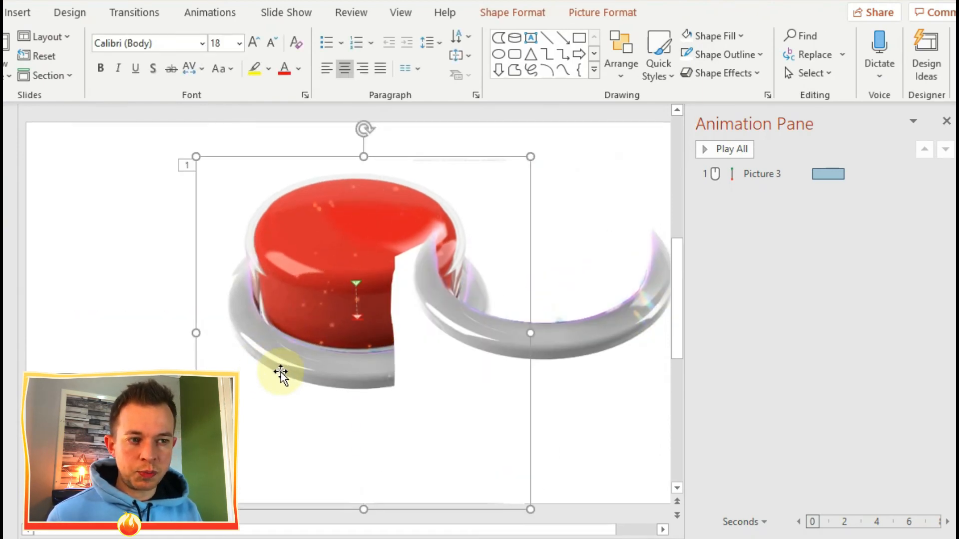
pyautogui.press('Delete')
pyautogui.moveTo(470, 324); pyautogui.dragTo(274, 347)
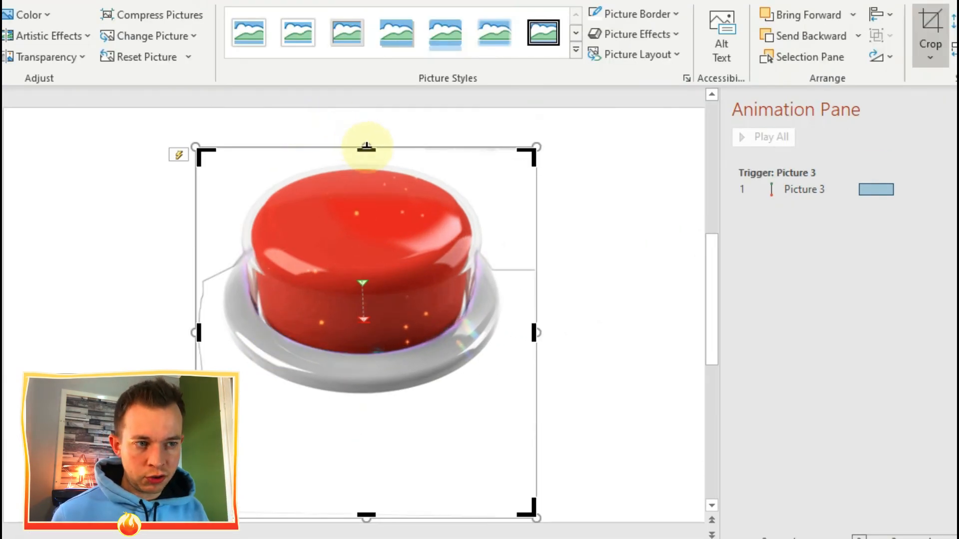
# Step: Crop the pasted base picture from its top edge down to just above the grey rim
pyautogui.moveTo(368, 147); pyautogui.dragTo(362, 244)
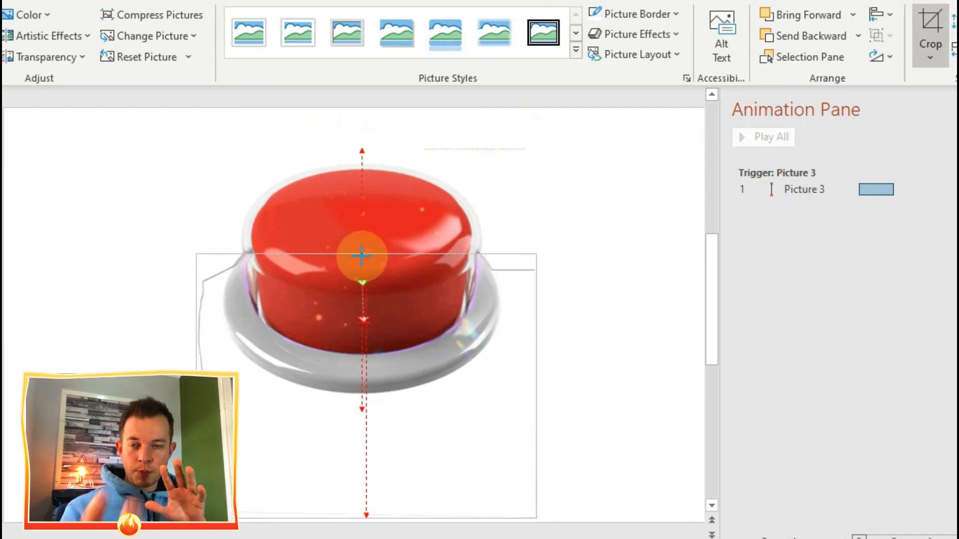
pyautogui.moveTo(361, 256); pyautogui.dragTo(363, 254)
pyautogui.click(601, 198)
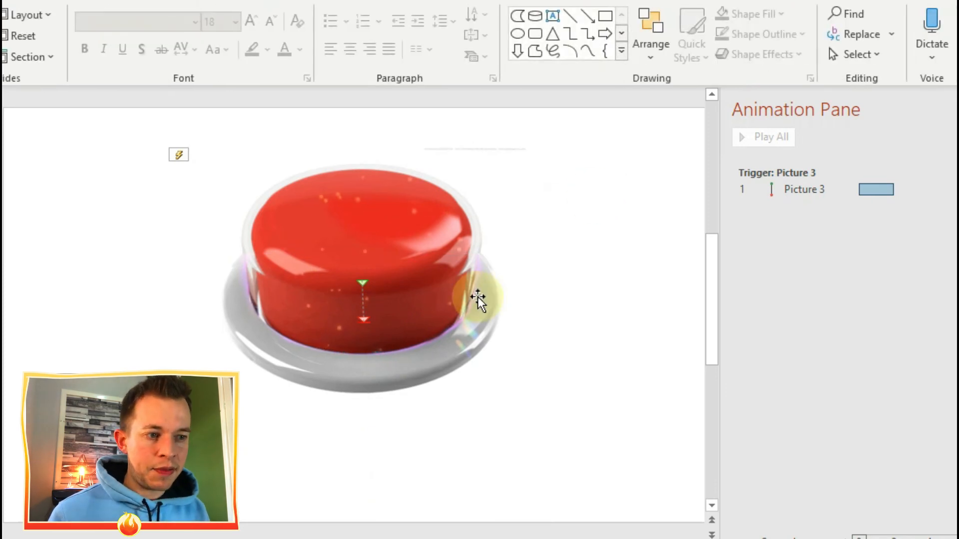
# Step: Run the slide show from the current slide and test the red button's press animation
pyautogui.hotkey('shift', 'F5')
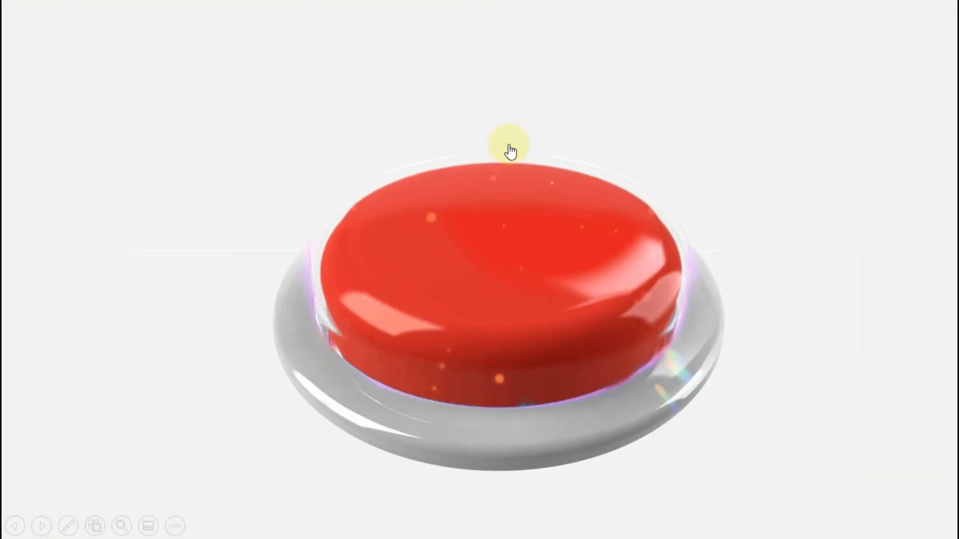
pyautogui.click(508, 145)
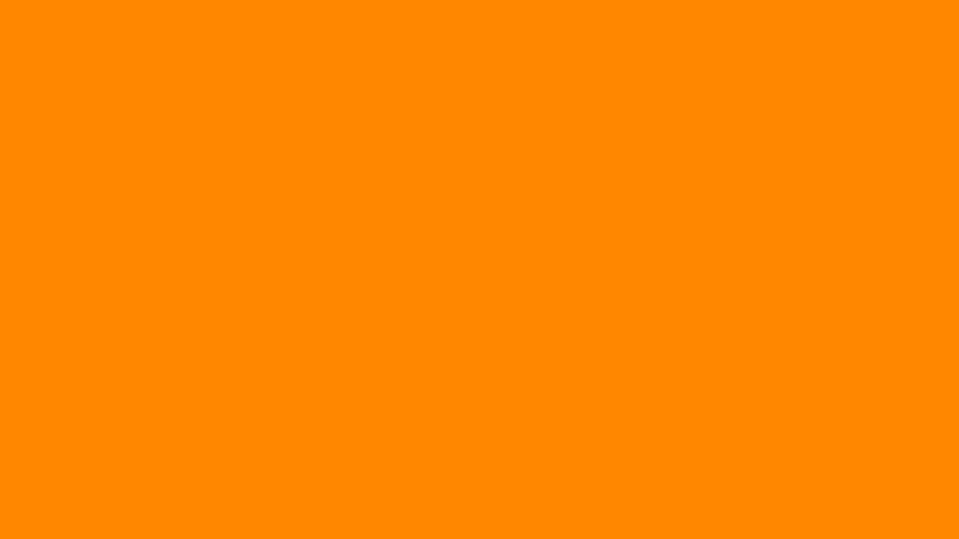